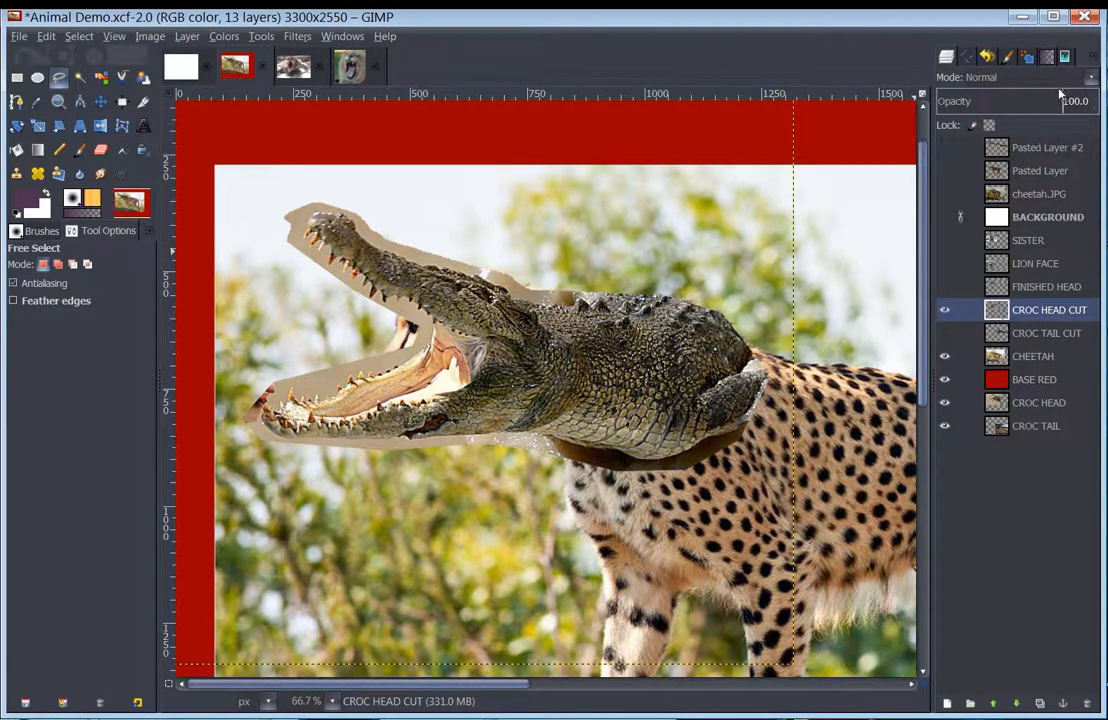
Fade the CROC HEAD CUT layer to 43.6 opacity to compare it with the cheetah's head, and restore it to 100
left_click(1060, 93)
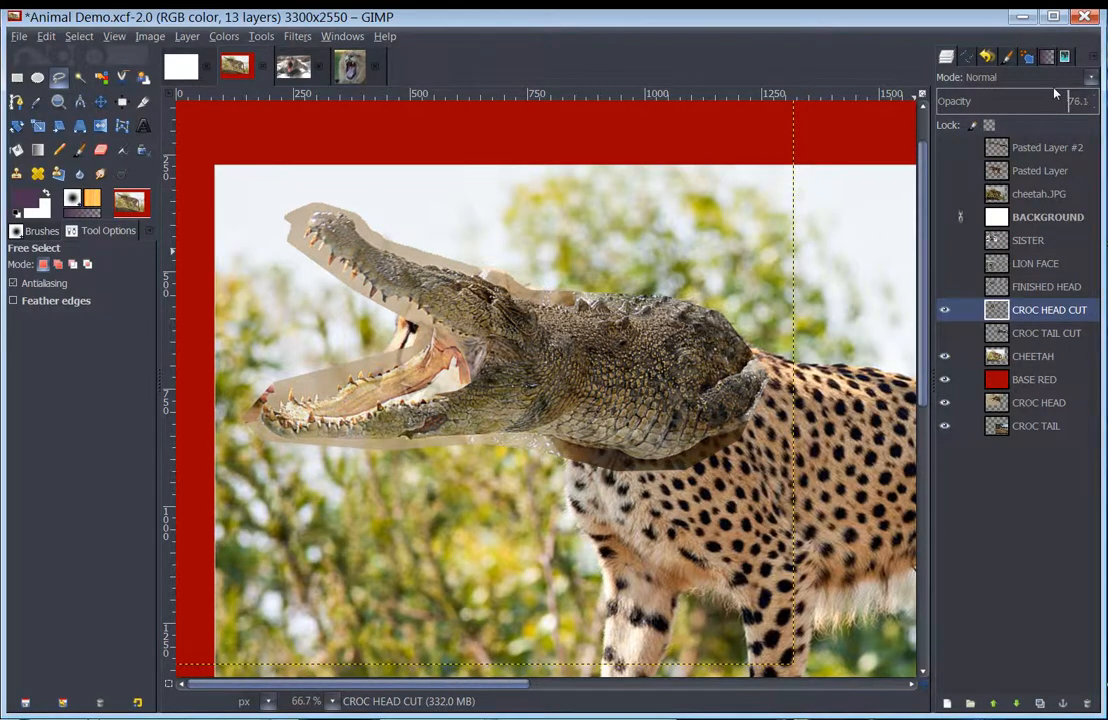
left_click_drag(1055, 93, 1004, 90)
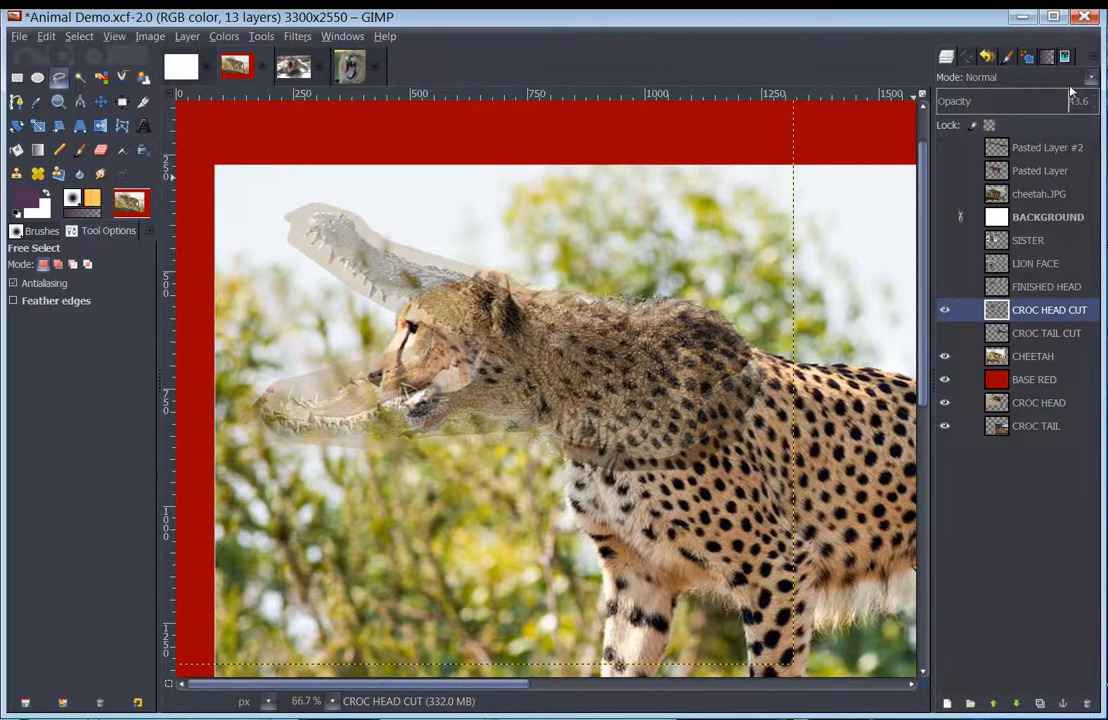
left_click_drag(1068, 97, 1104, 97)
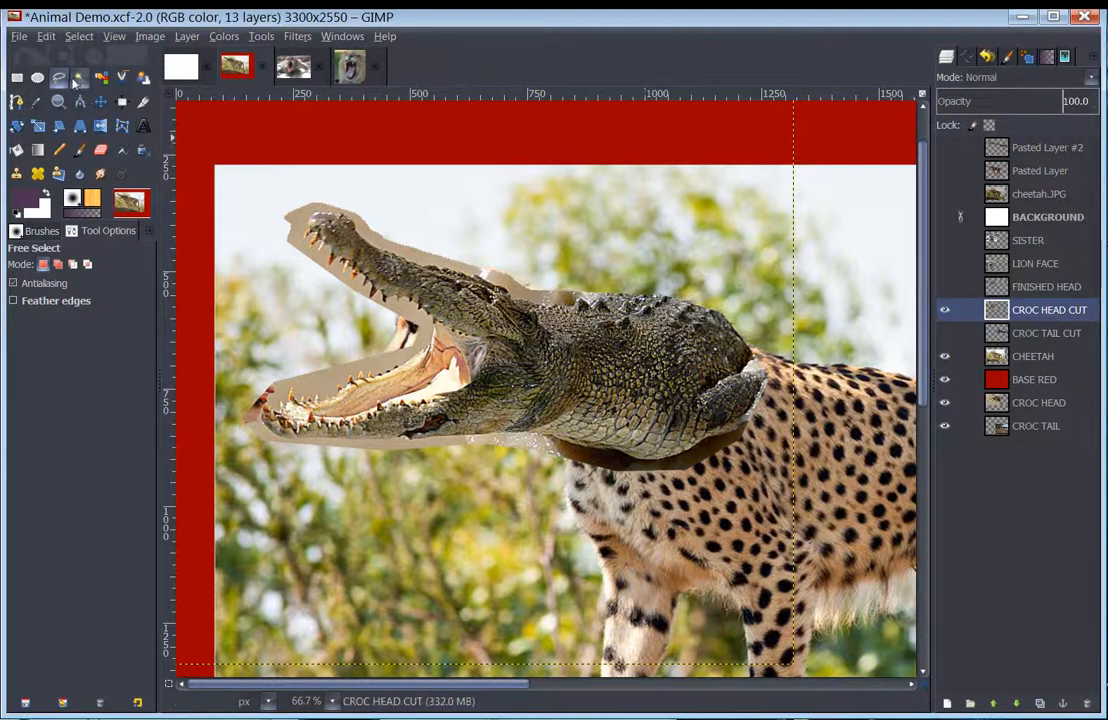
Start a Free Select outline at the crocodile's lower front teeth and trace it around the tip of the lower jaw
scroll(480, 368, "up", 4, "ctrl")
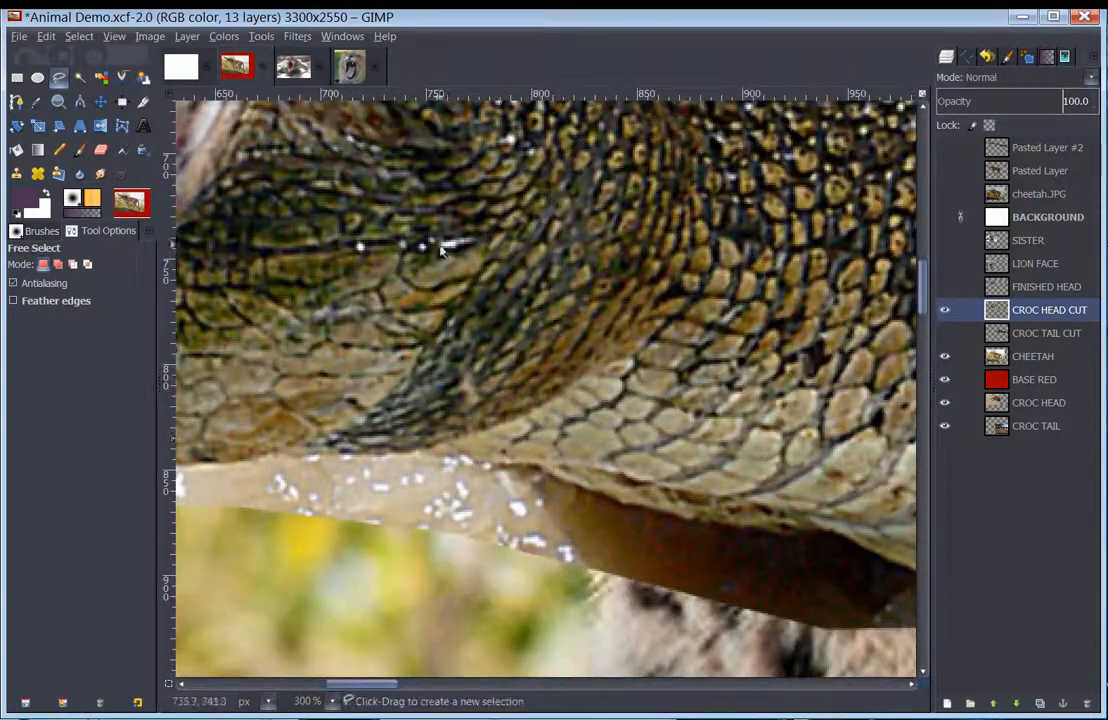
left_click_drag(363, 681, 258, 688)
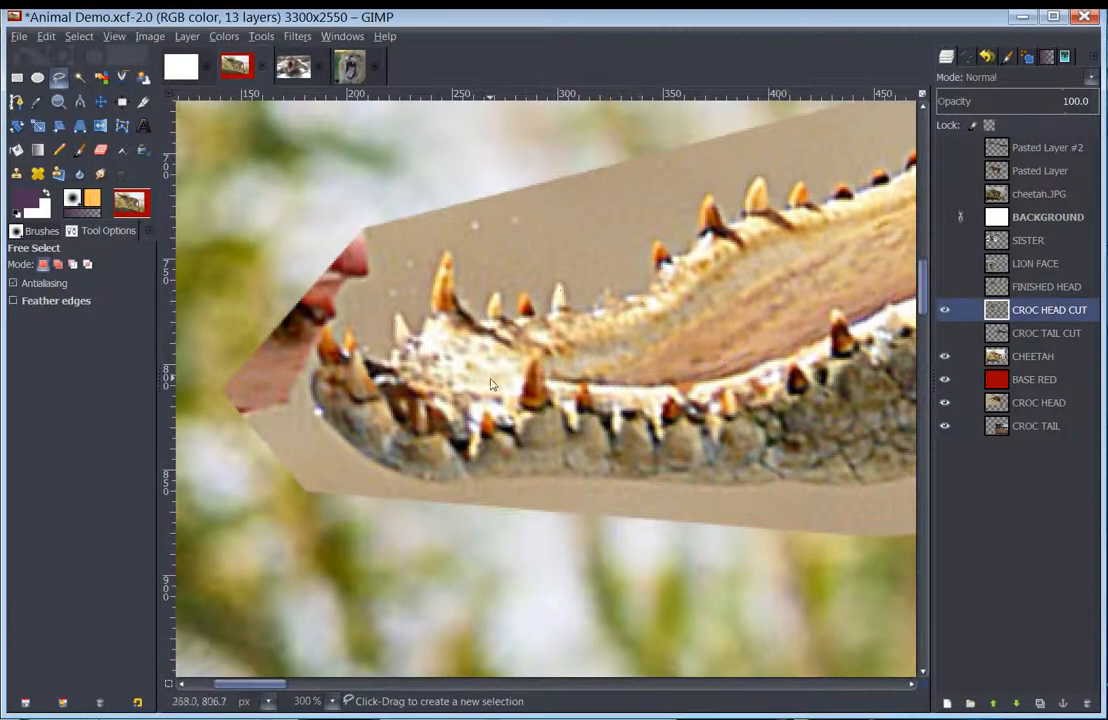
left_click(476, 215)
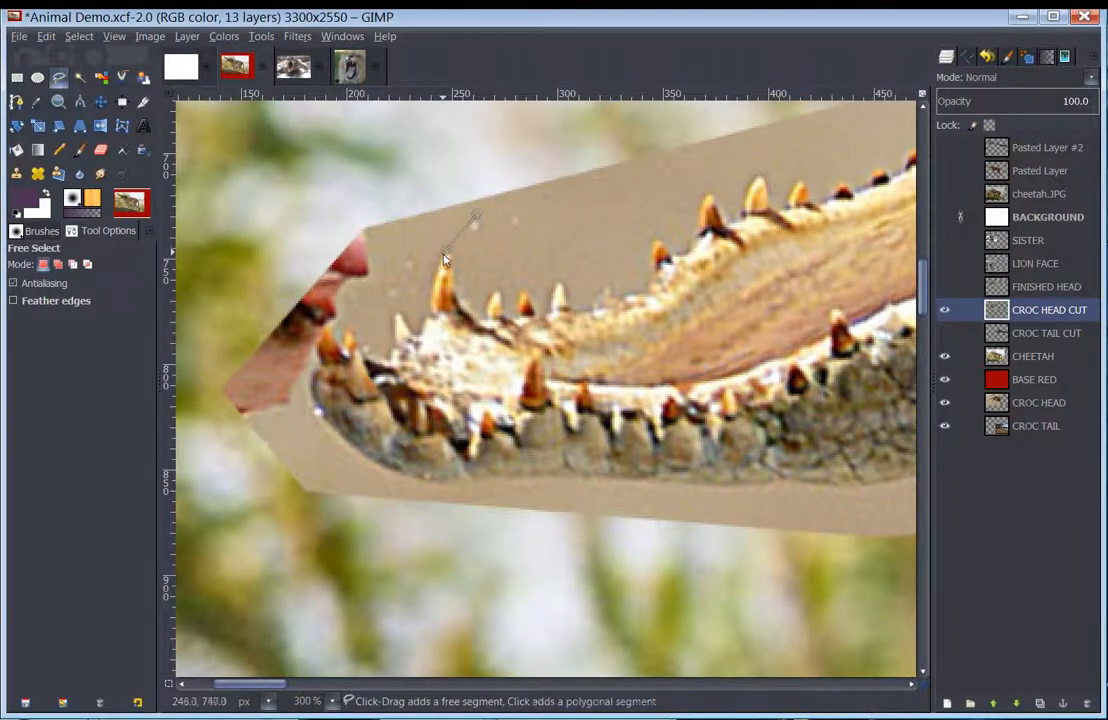
left_click_drag(440, 267, 430, 315)
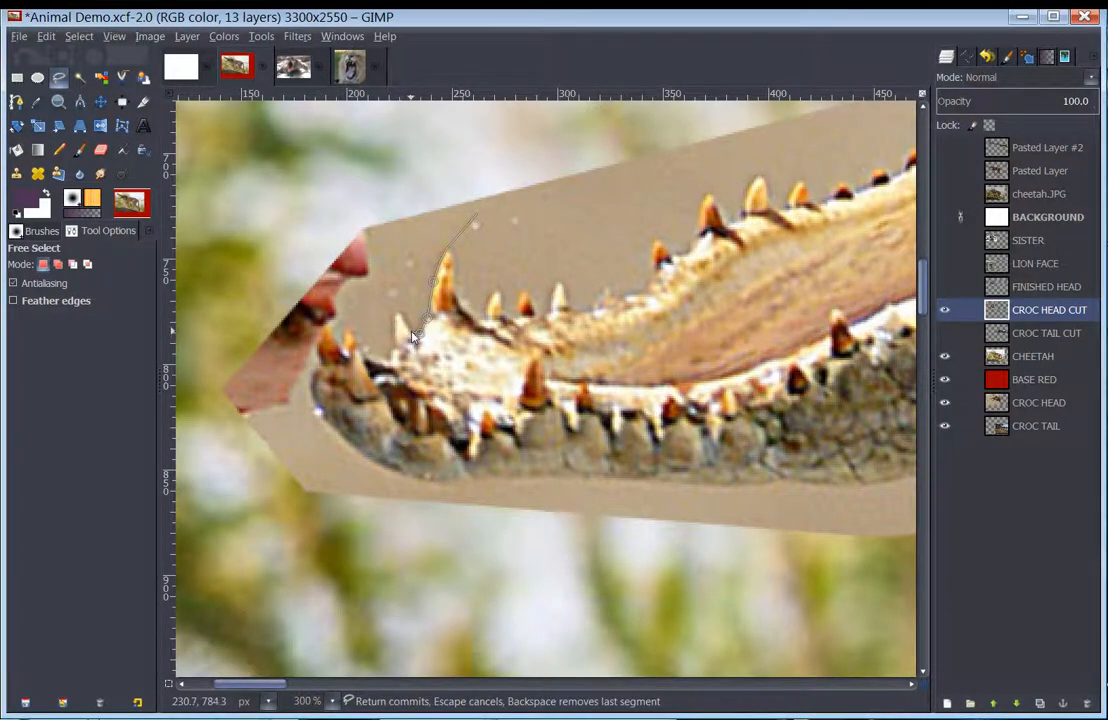
left_click(398, 319)
mouse_move(350, 329)
left_mouse_down()
mouse_move(345, 346)
mouse_move(328, 332)
mouse_move(320, 345)
mouse_move(312, 407)
mouse_move(395, 477)
left_mouse_up()
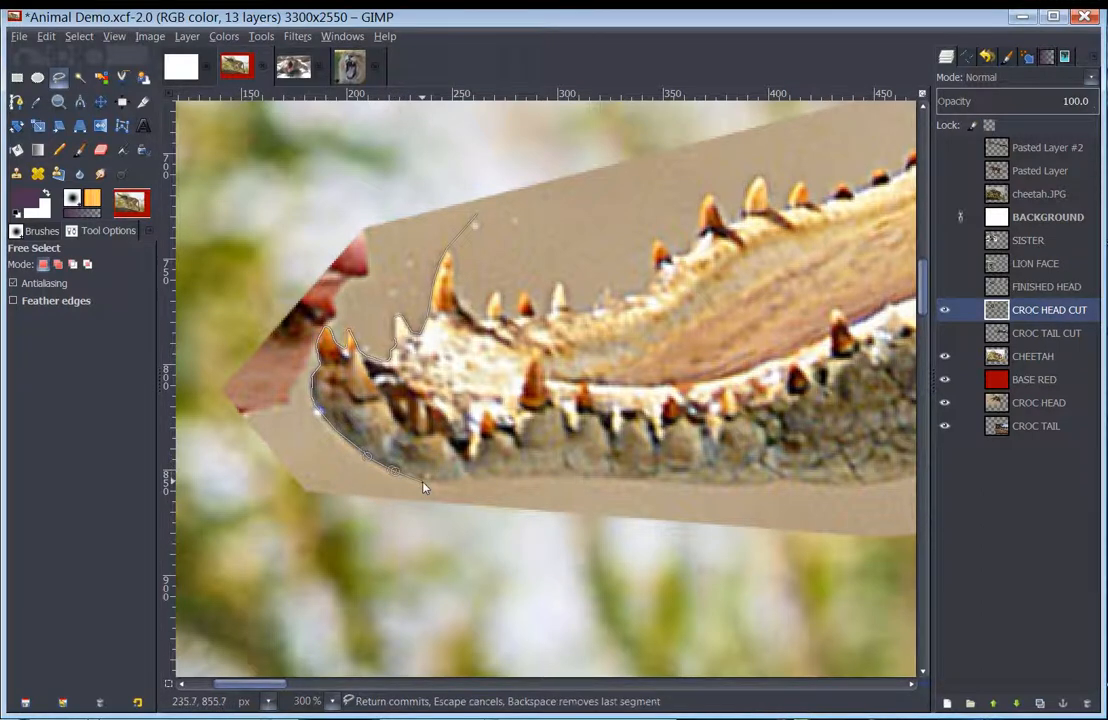
Continue the Free Select outline along the underside of the front half of the lower jaw
left_click(500, 479)
left_click(600, 479)
left_click(779, 486)
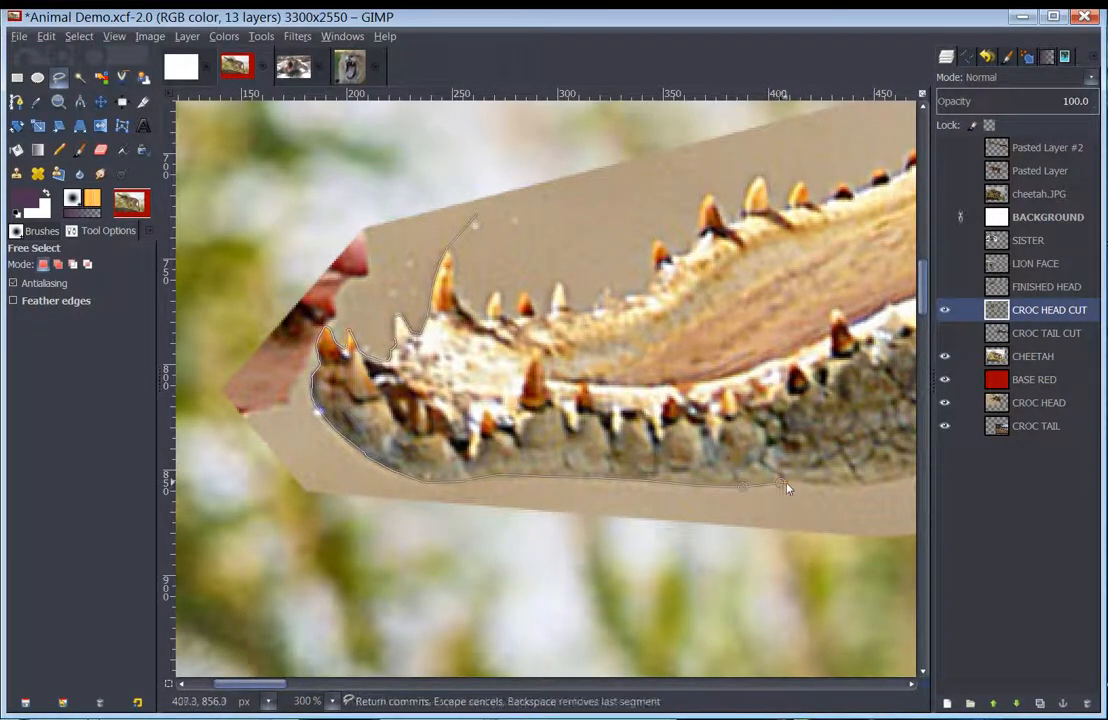
left_click(904, 482)
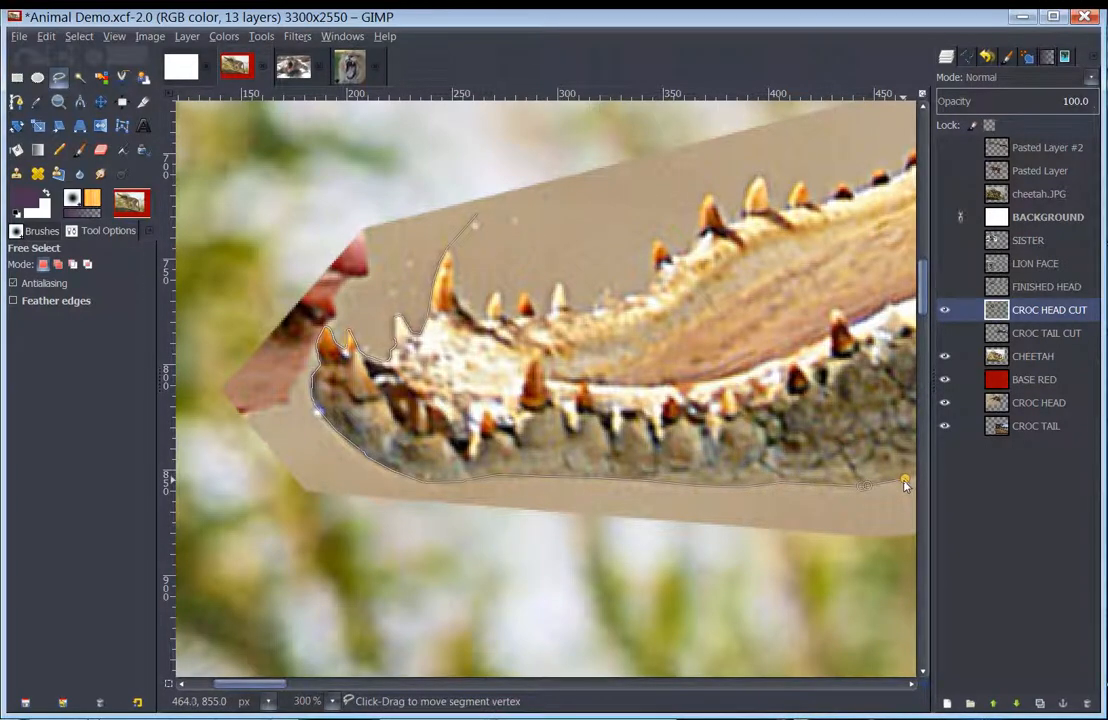
left_click_drag(905, 487, 347, 484)
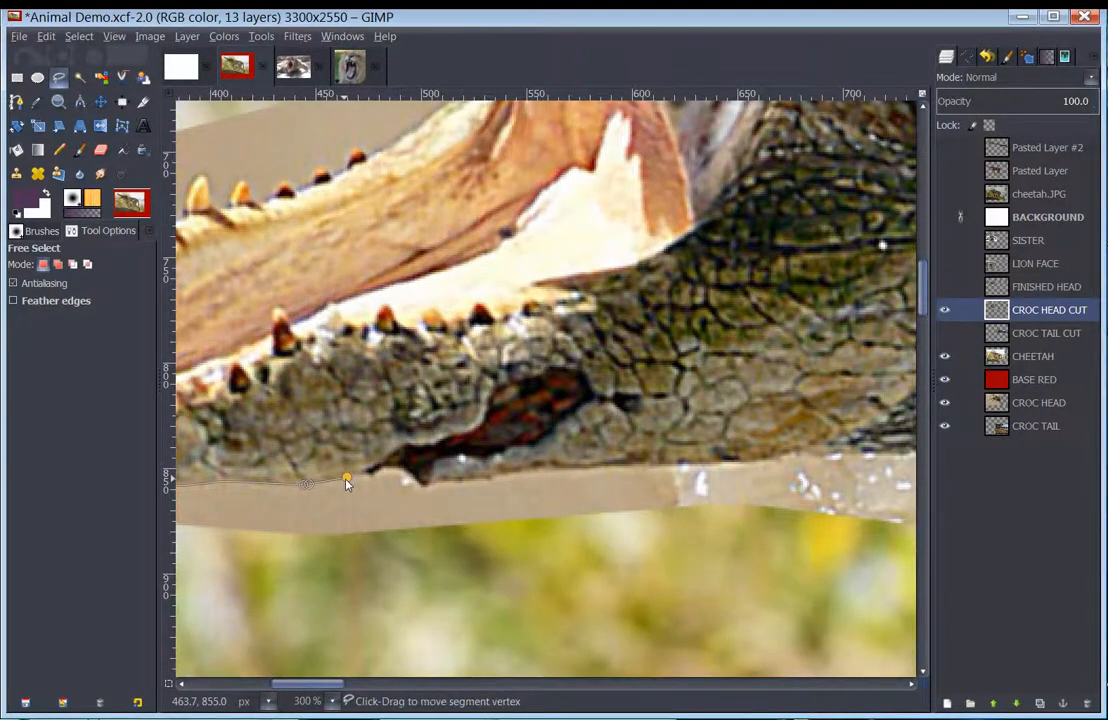
Extend the outline around the dark notch below the jaw and along the lower edge towards the throat
left_click(370, 476)
left_click(389, 468)
left_click(403, 467)
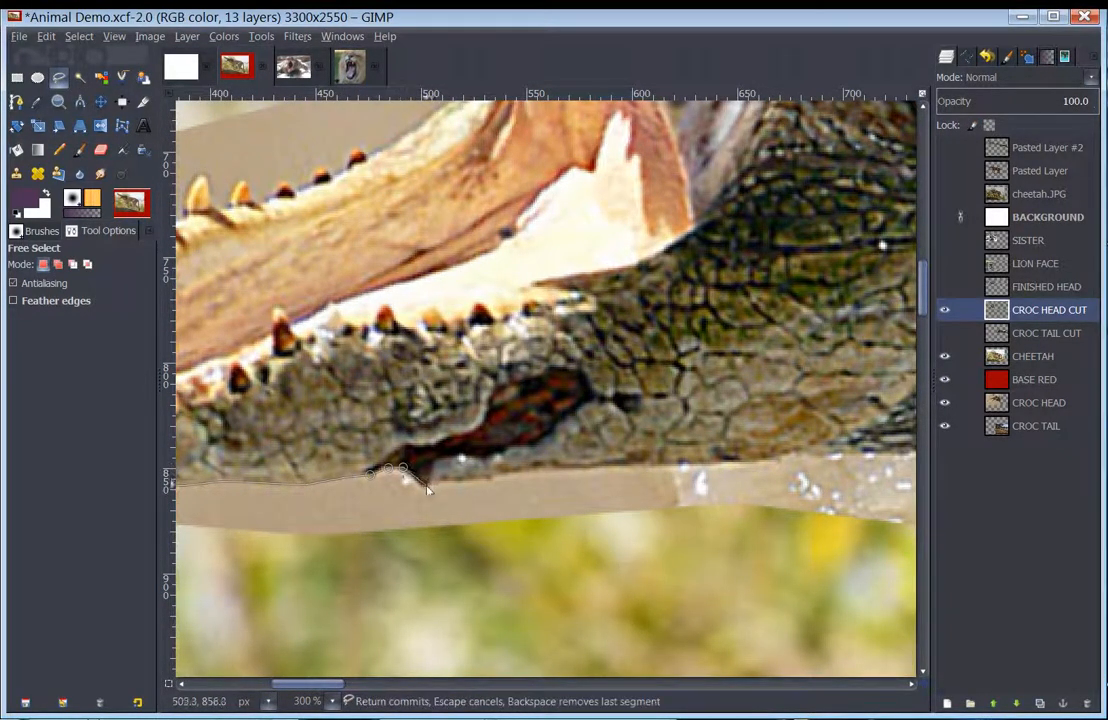
left_click(426, 486)
left_click(490, 479)
left_click(582, 470)
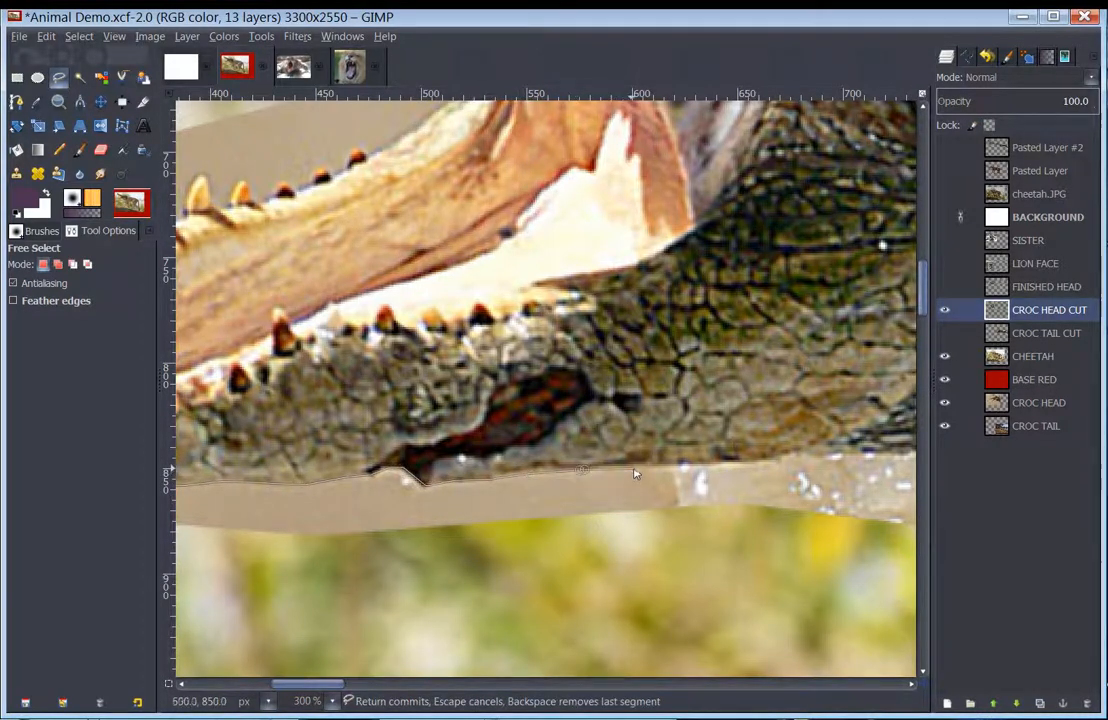
left_click(703, 464)
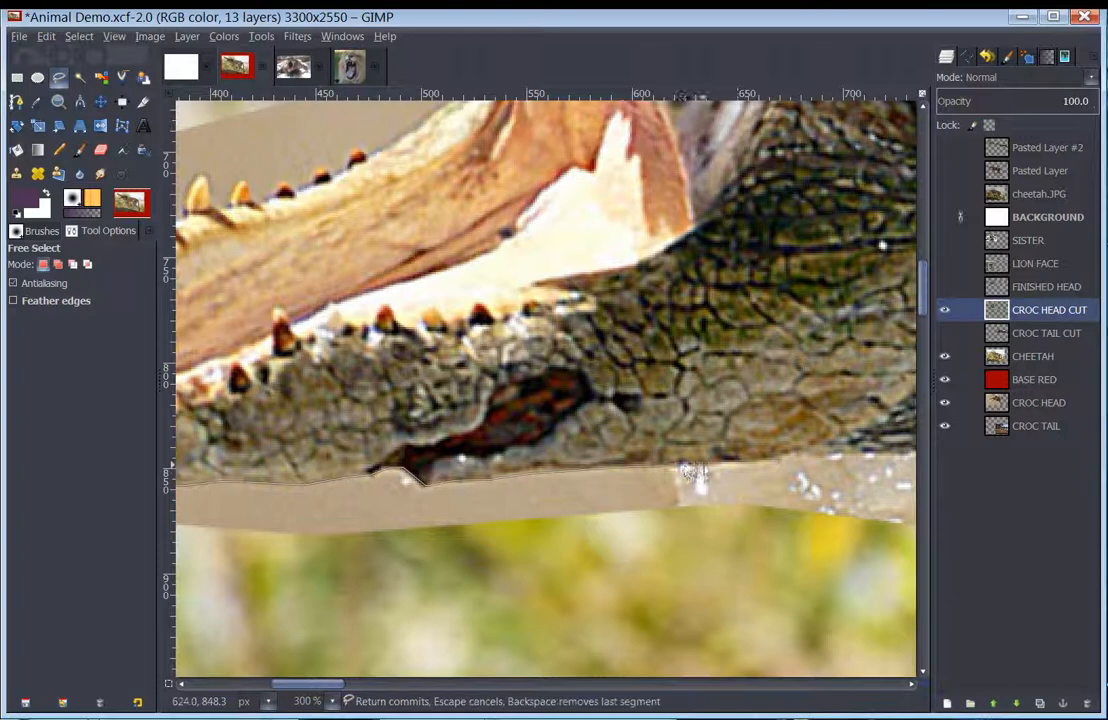
left_click(748, 462)
left_click(791, 463)
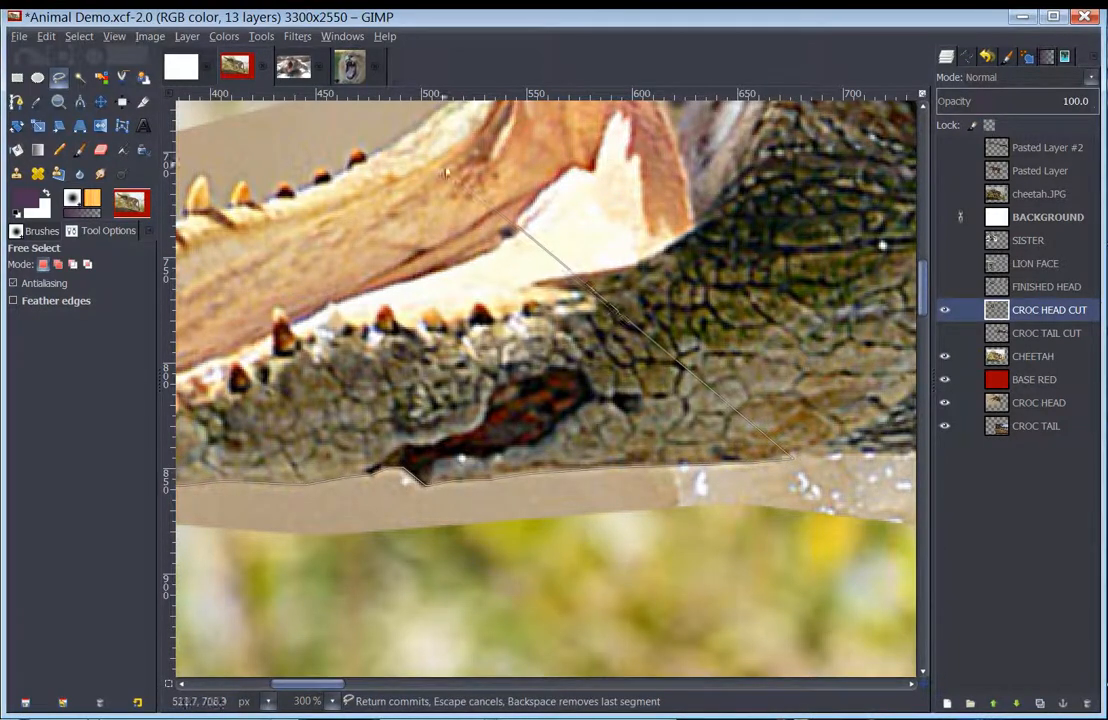
Bring the outline back across the tongue and around the small front teeth, and close it at its starting point
left_click(260, 276)
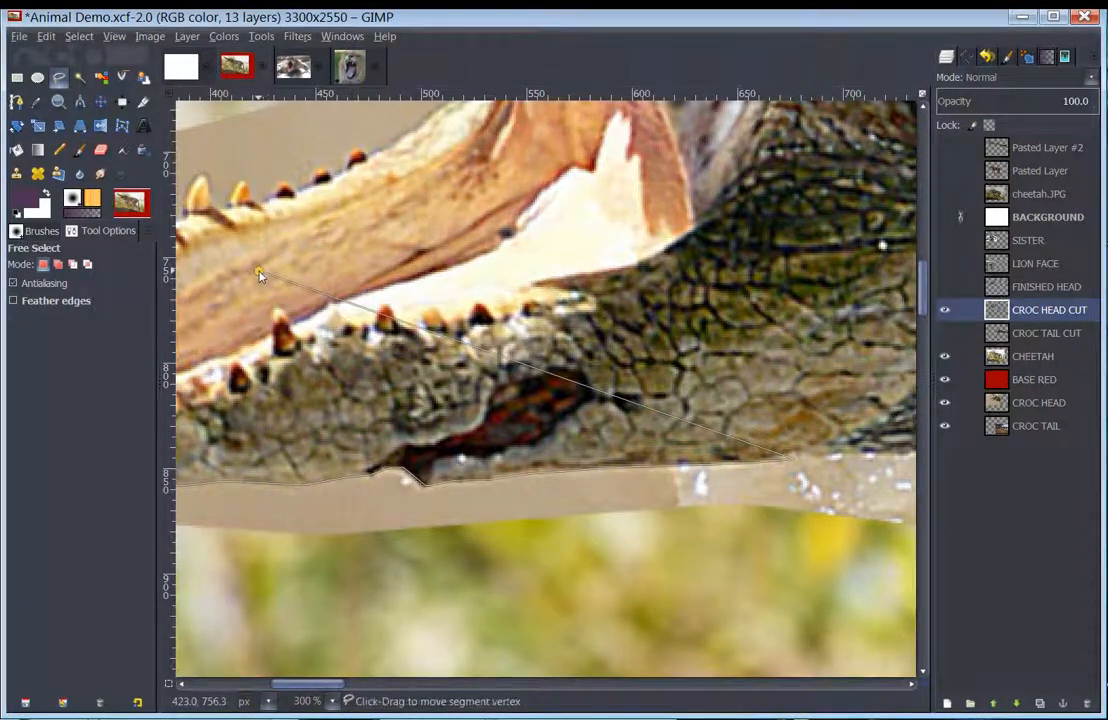
mouse_move(260, 276)
left_mouse_down()
mouse_move(690, 391)
mouse_move(800, 433)
left_mouse_up()
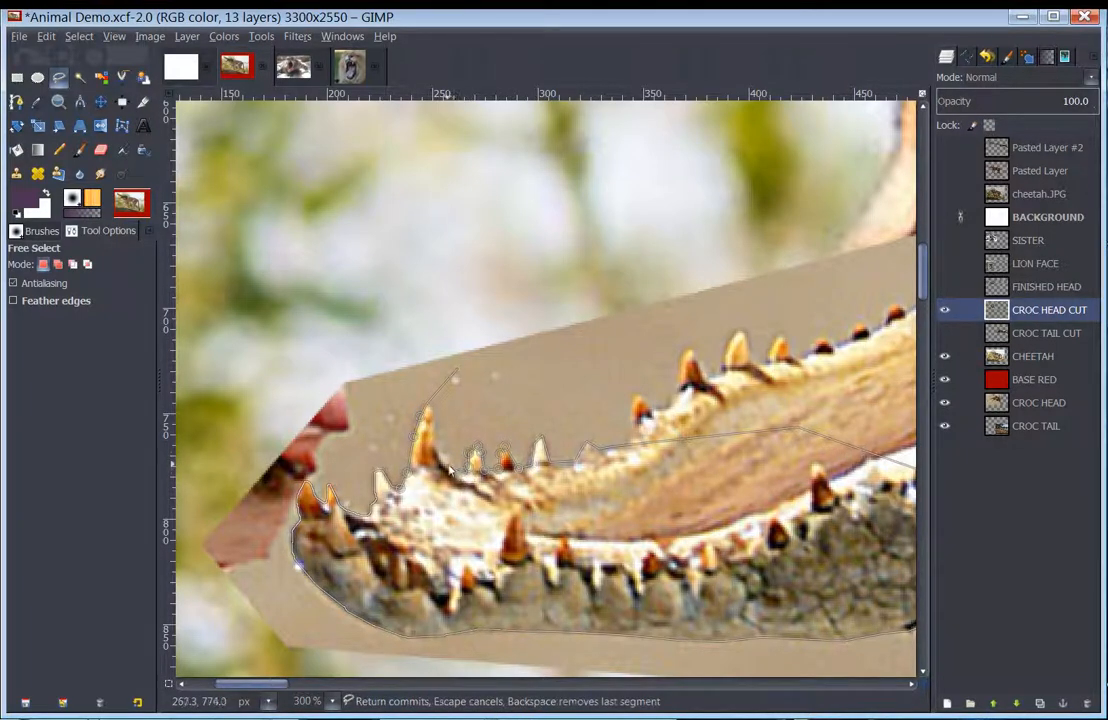
left_click(456, 372)
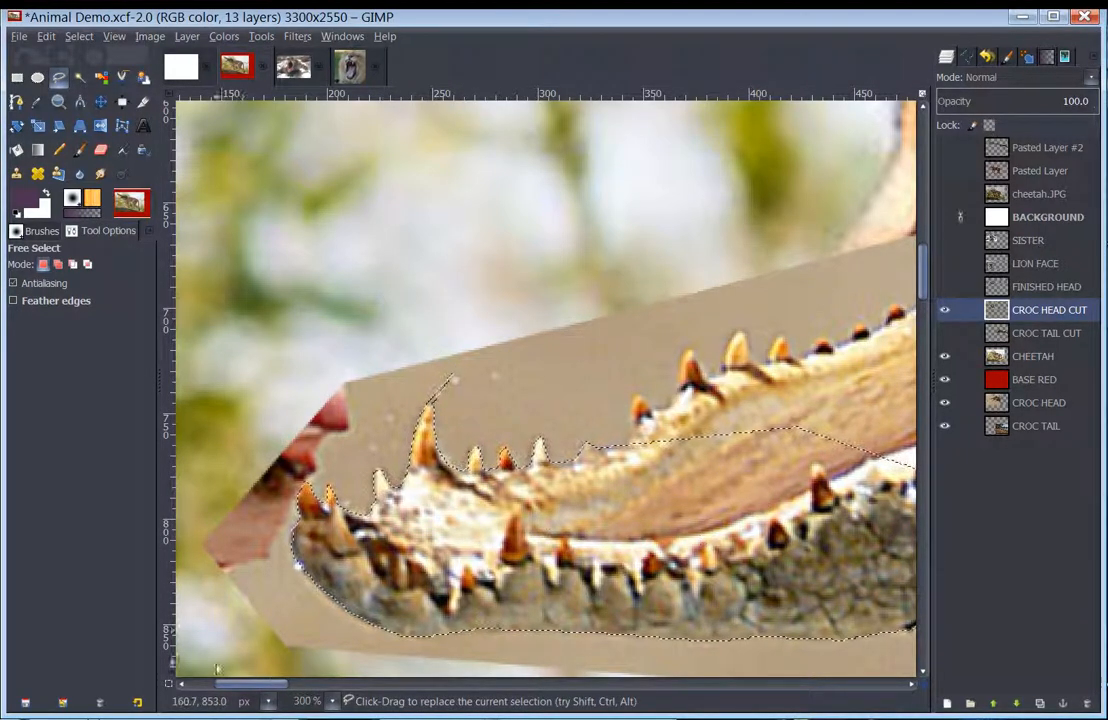
Turn on Quick Mask with default black and white colours, and set the Paintbrush to A - 12a simple round, size 28.14
left_click(169, 685)
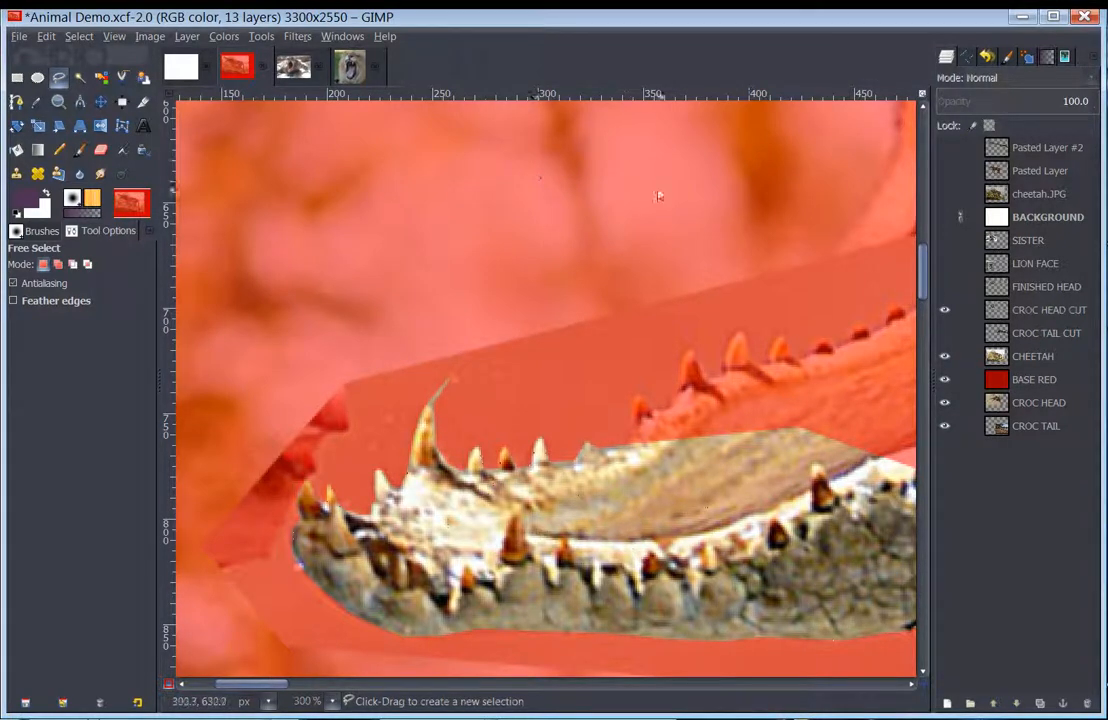
left_click(16, 213)
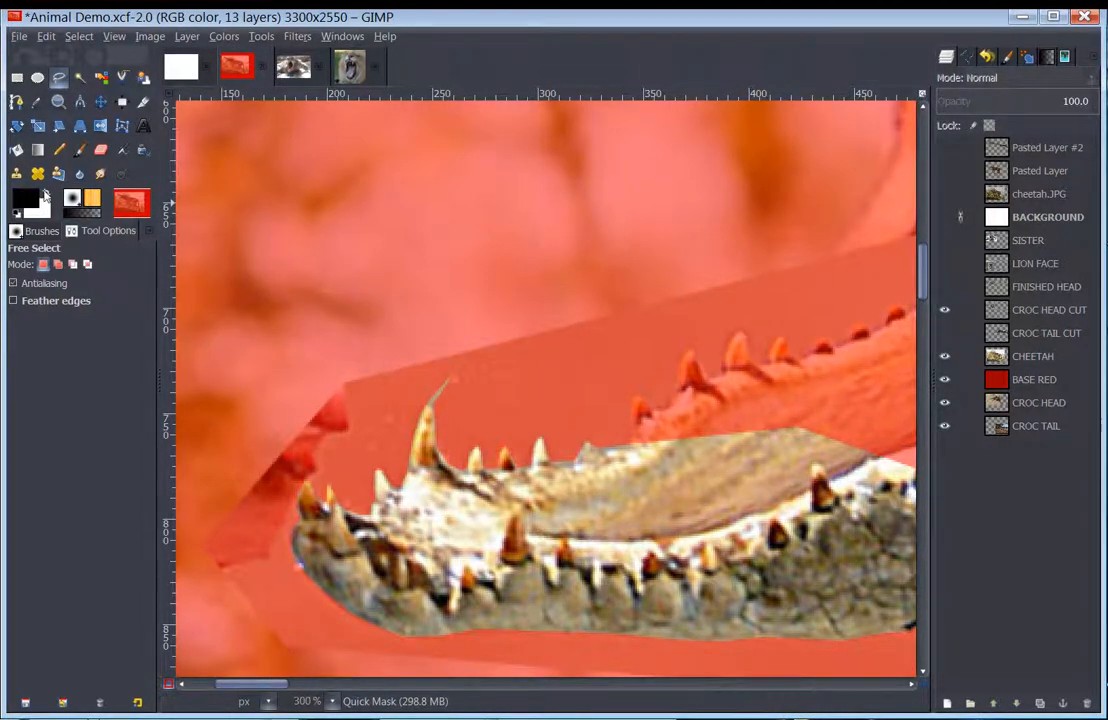
left_click(79, 149)
left_click(19, 324)
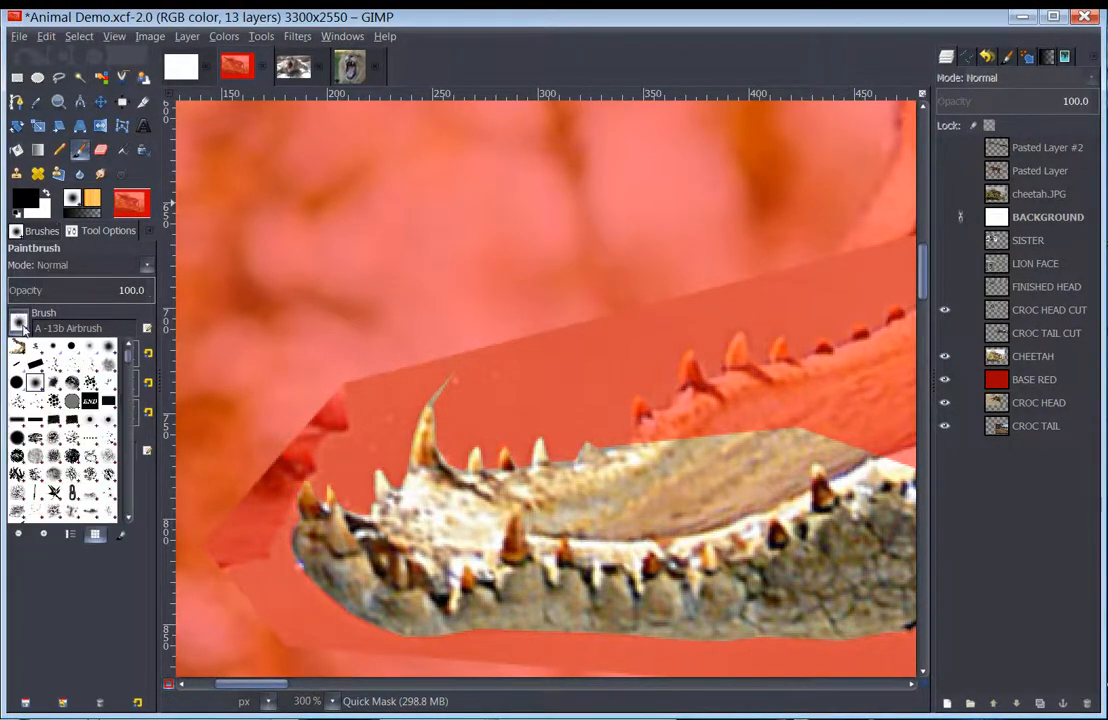
left_click(57, 322)
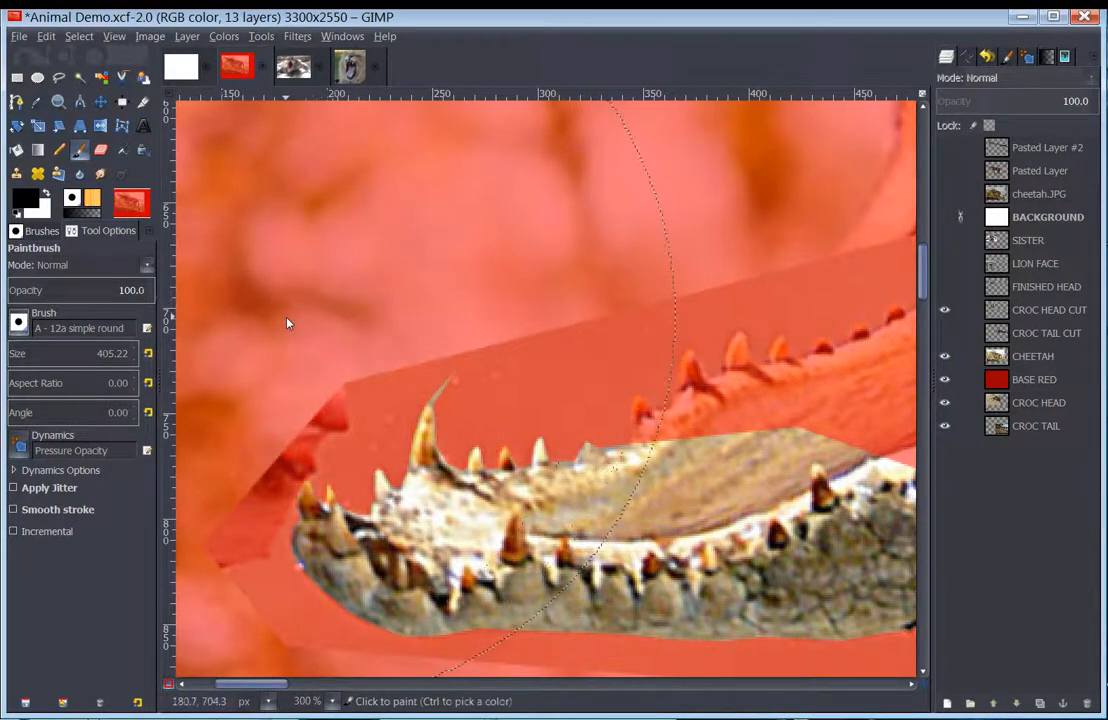
left_click_drag(27, 347, 3, 366)
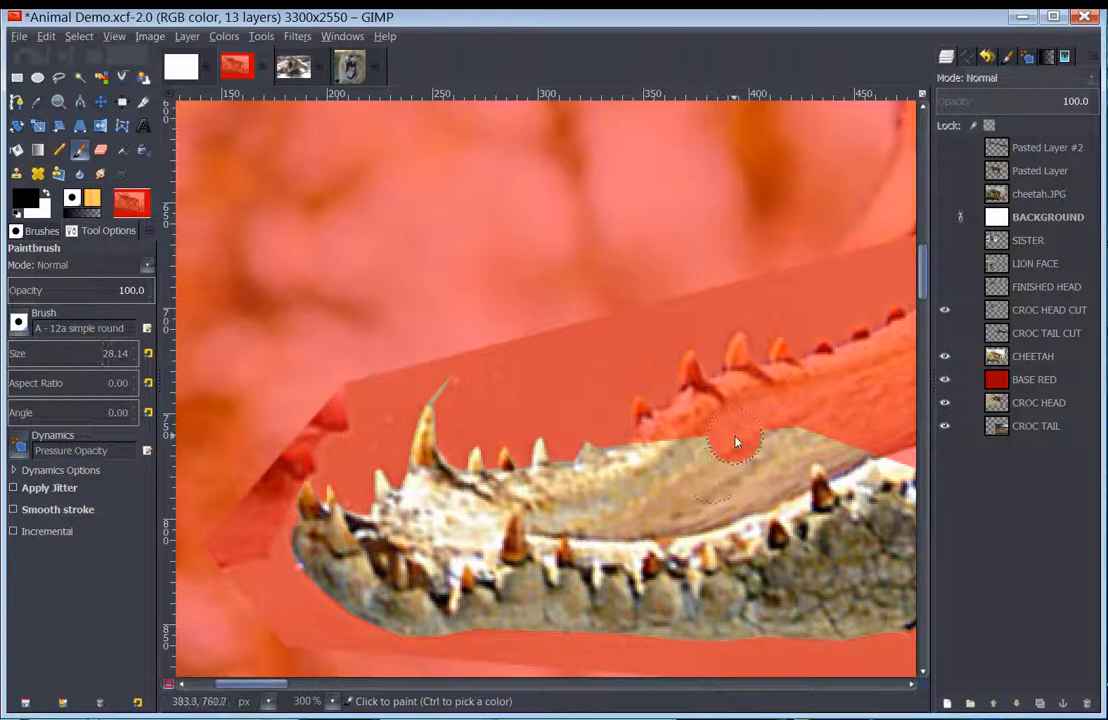
Paint a patch of the tongue out of the selection in black, and use white to restore it and add the adjoining gum
mouse_move(735, 441)
left_mouse_down()
mouse_move(702, 478)
mouse_move(620, 492)
left_mouse_up()
left_click(45, 193)
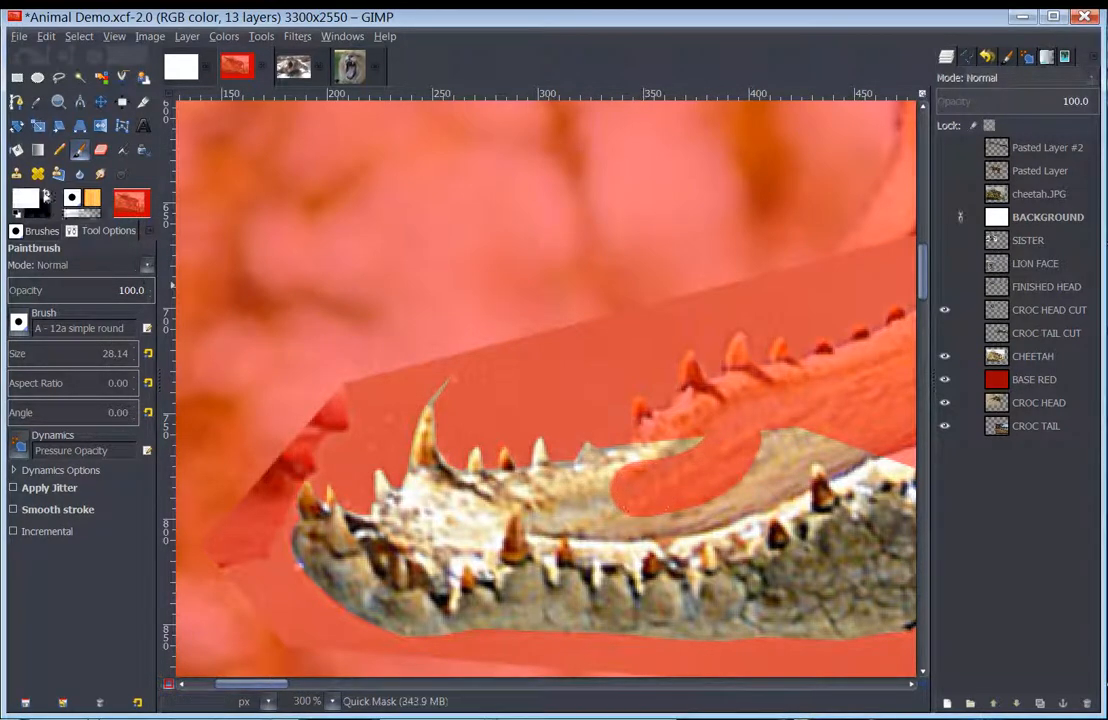
mouse_move(629, 496)
left_mouse_down()
mouse_move(720, 489)
mouse_move(680, 453)
mouse_move(690, 438)
mouse_move(737, 407)
mouse_move(845, 385)
mouse_move(700, 378)
left_mouse_up()
Paint the rest of the lower jaw's inner edge into the selection in white, with straight strokes up to the upper jaw
scroll(690, 380, "right", 5)
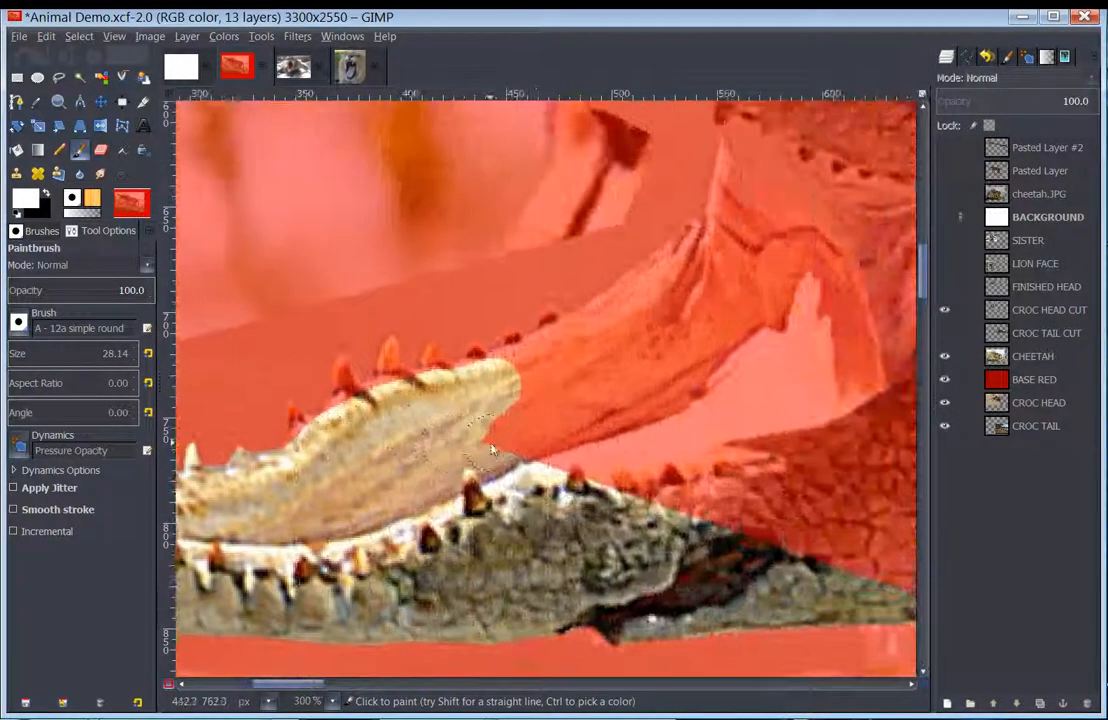
mouse_move(492, 451)
left_mouse_down()
mouse_move(516, 378)
mouse_move(577, 353)
mouse_move(578, 341)
mouse_move(690, 236)
left_mouse_up()
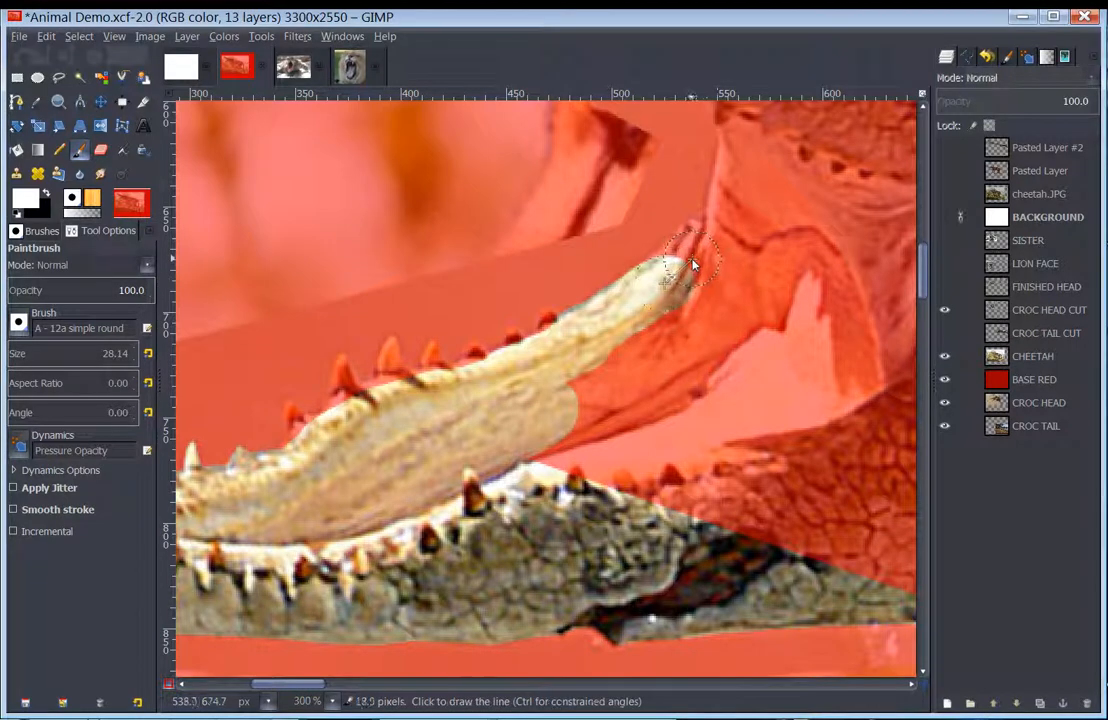
left_click(692, 260, "shift")
left_click(714, 236, "shift")
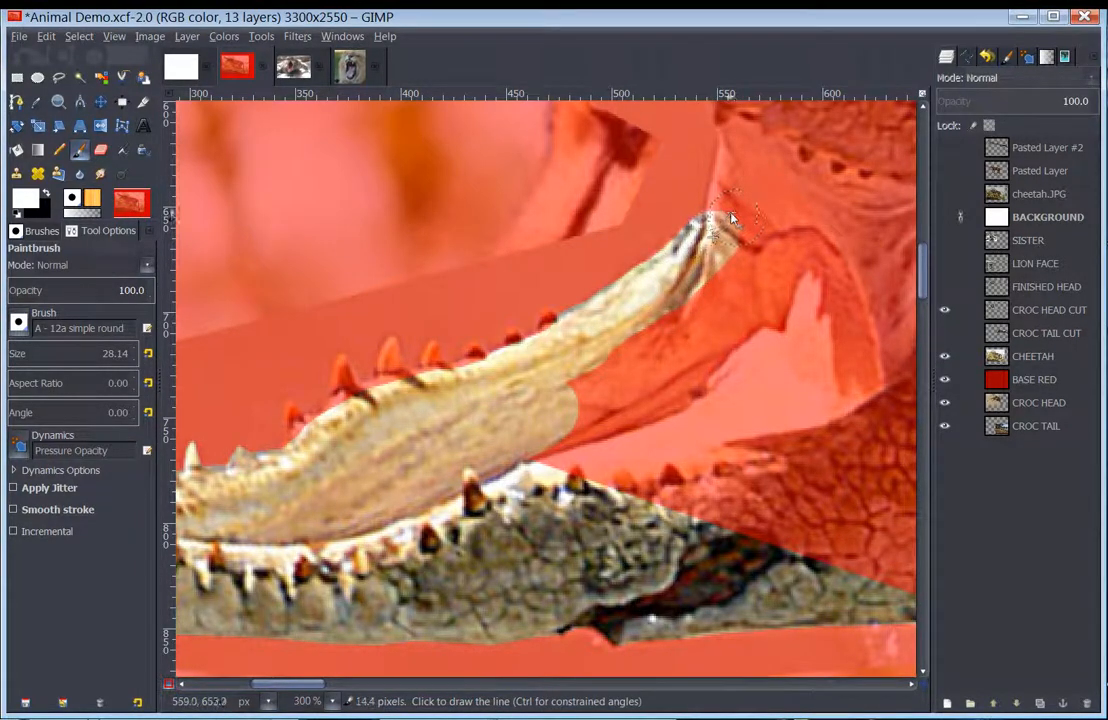
left_click(733, 212, "shift")
left_click(740, 176, "shift")
left_click(748, 153, "shift")
left_click(747, 138, "shift")
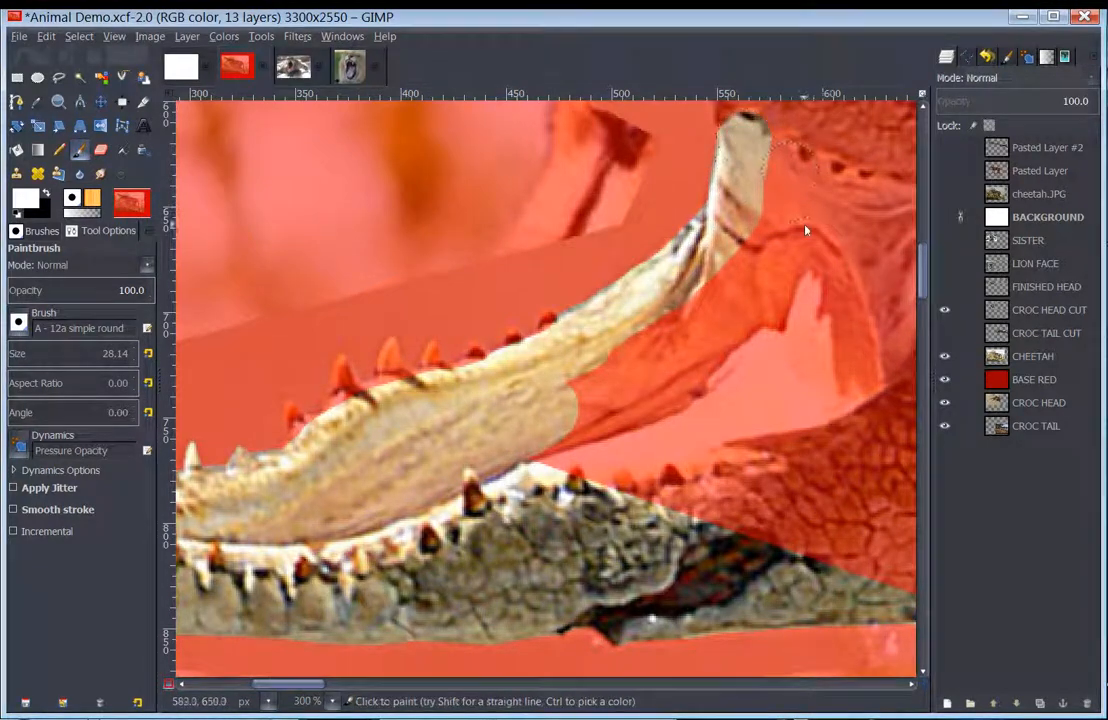
Paint the middle section of the upper jaw into the selection in white, and leave Quick Mask
left_click_drag(806, 245, 660, 616)
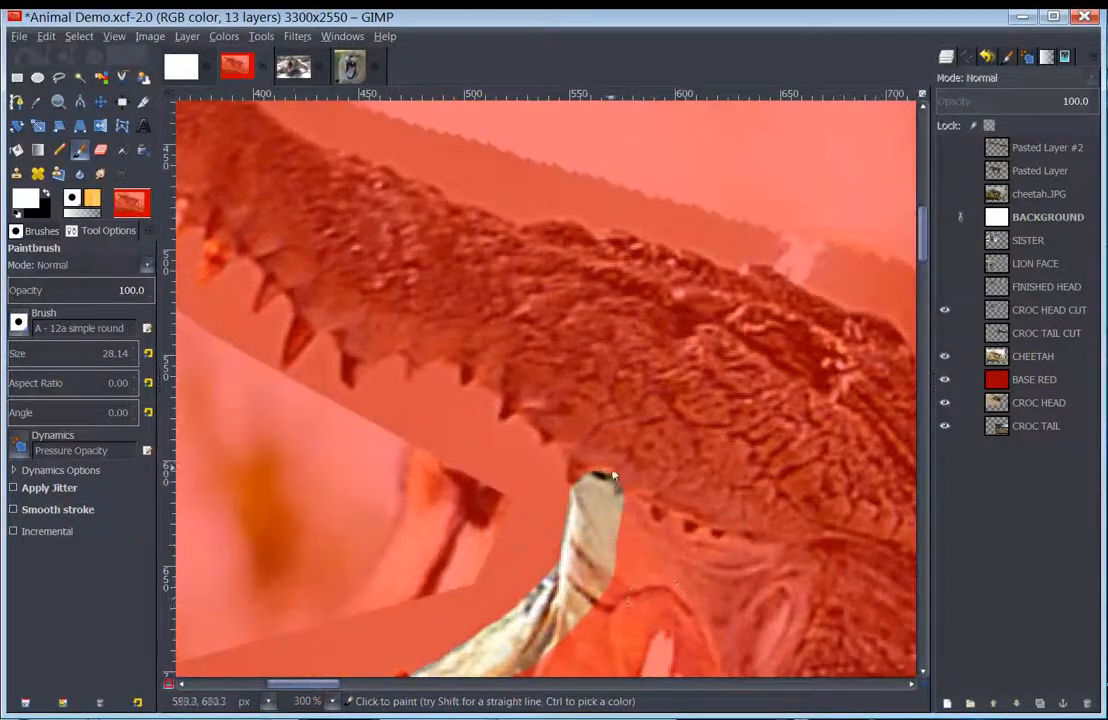
left_click(578, 421, "shift")
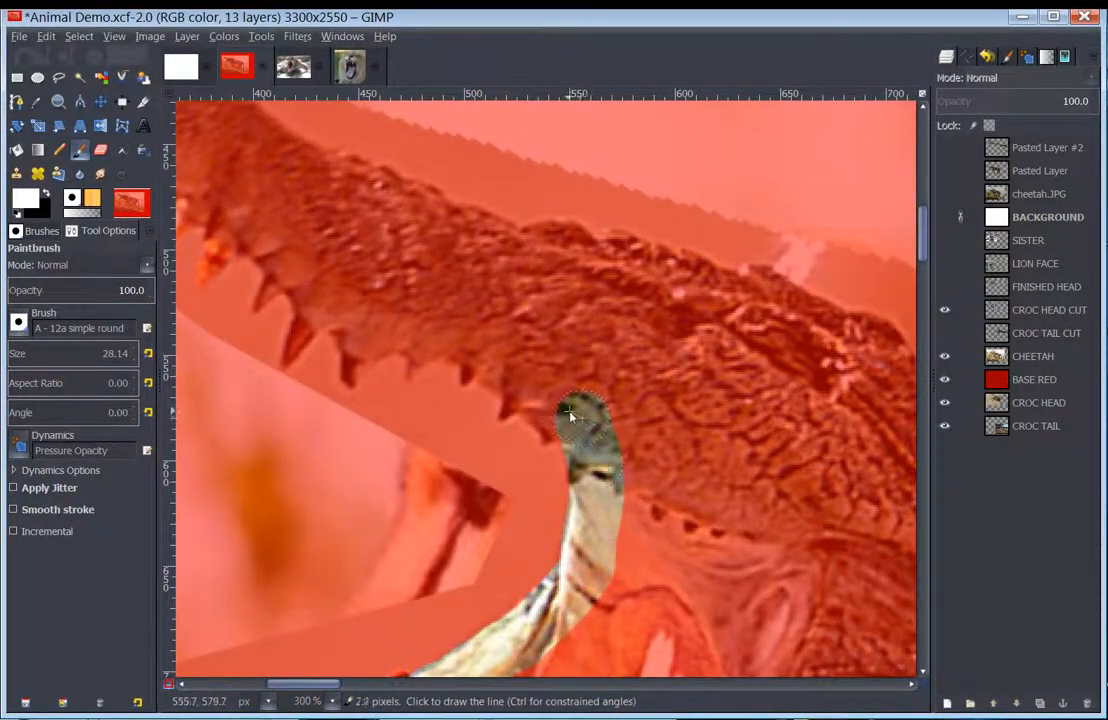
mouse_move(565, 417)
left_mouse_down()
mouse_move(463, 343)
mouse_move(412, 328)
mouse_move(465, 305)
mouse_move(618, 387)
mouse_move(452, 272)
mouse_move(507, 275)
mouse_move(488, 252)
mouse_move(570, 255)
mouse_move(614, 282)
mouse_move(621, 369)
left_mouse_up()
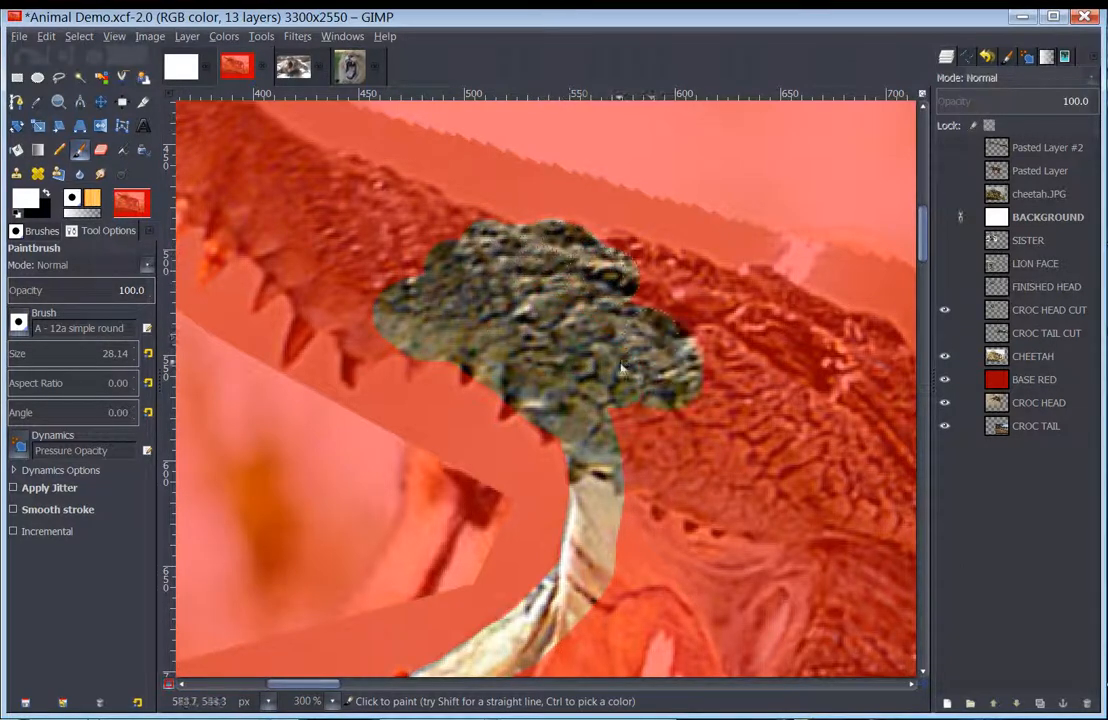
left_click(168, 684)
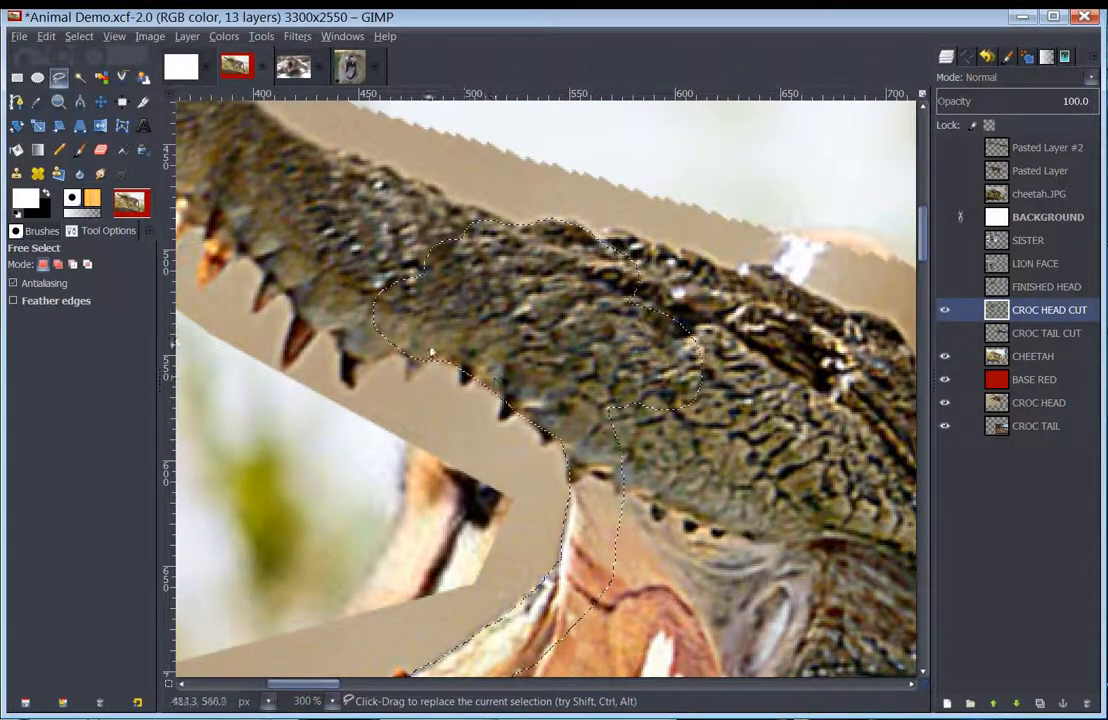
Add two small teeth on the upper jaw's lower edge to the selection, using Free Select in add mode
left_click(57, 265)
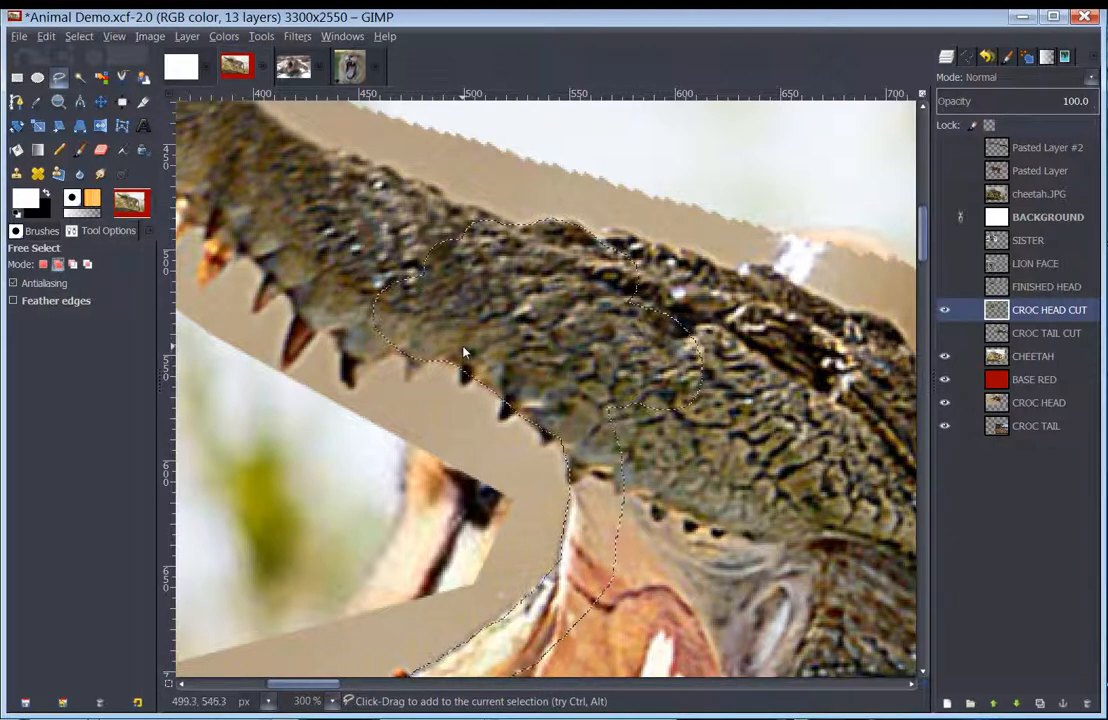
mouse_move(463, 347)
left_mouse_down()
mouse_move(465, 386)
mouse_move(480, 373)
mouse_move(471, 347)
mouse_move(502, 396)
left_mouse_up()
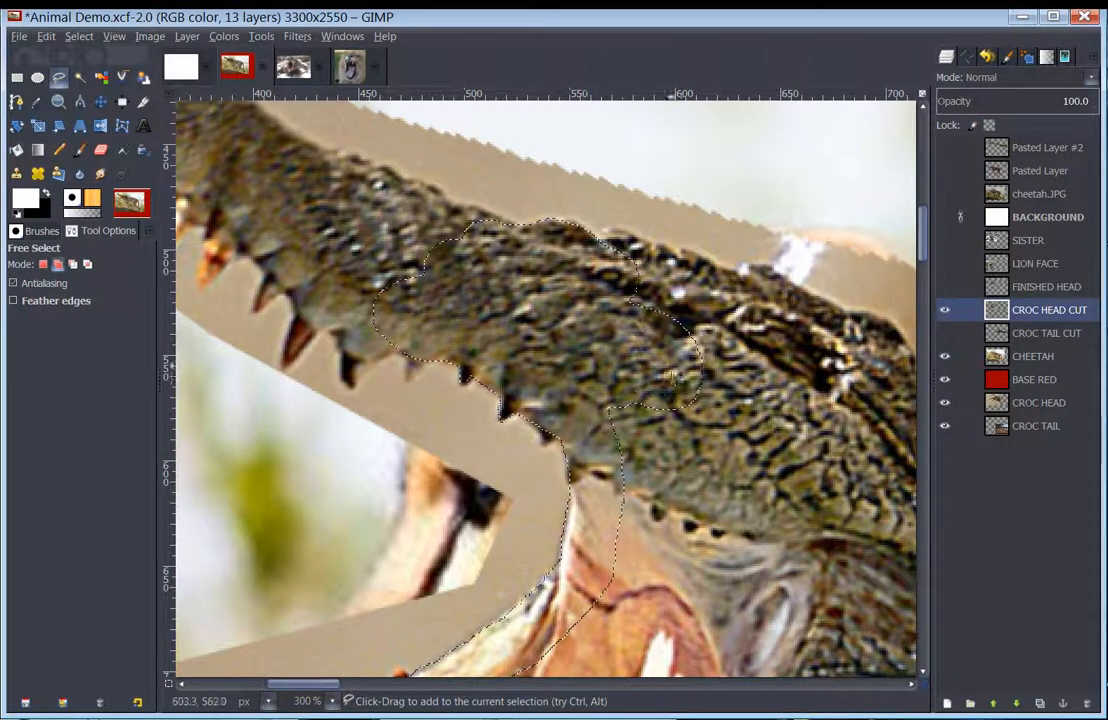
Hide the CROC HEAD CUT layer and show the FINISHED HEAD layer to examine the clean cut-out over the cheetah
left_click(944, 310)
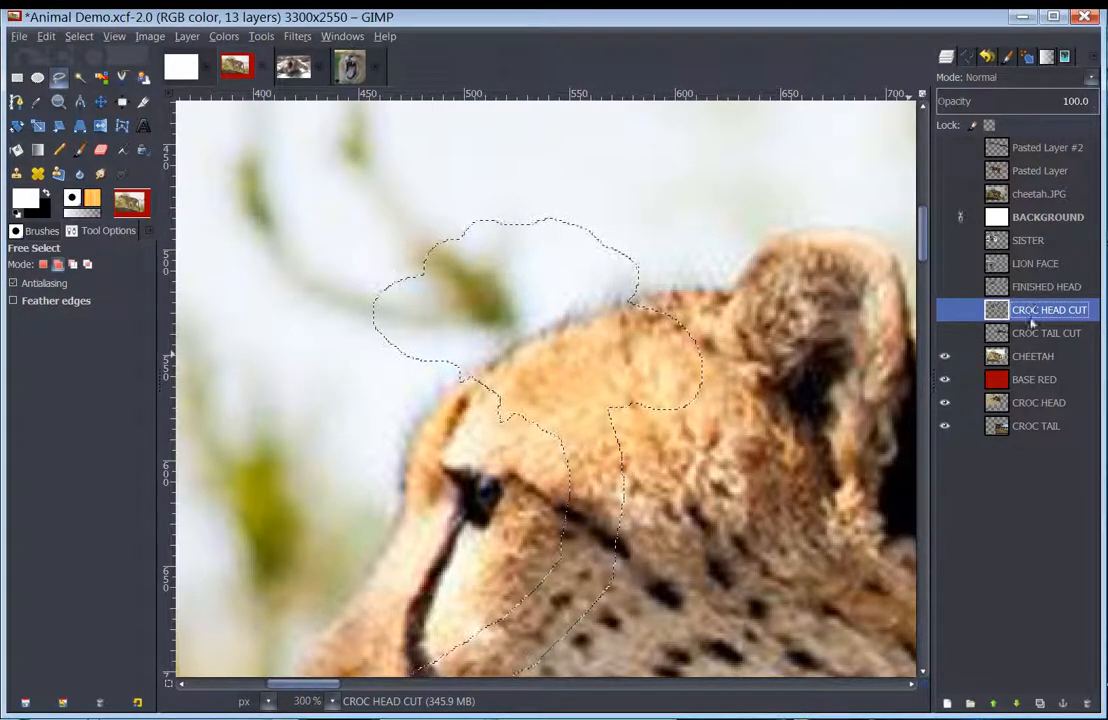
left_click(944, 287)
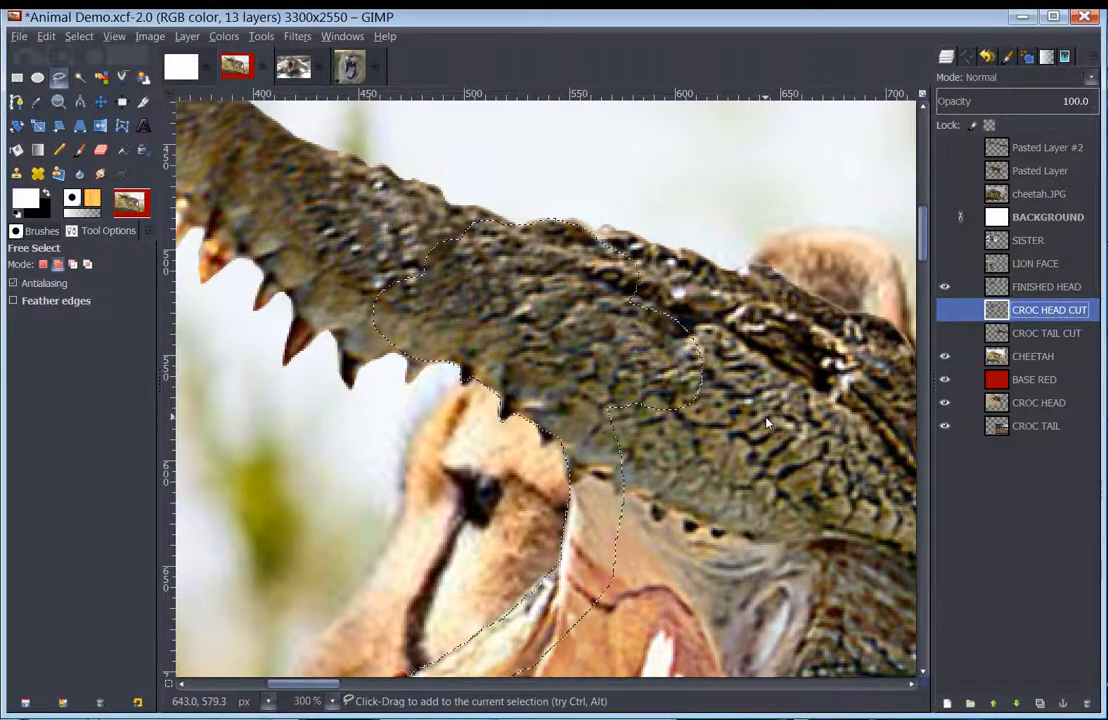
scroll(781, 432, "down", 3)
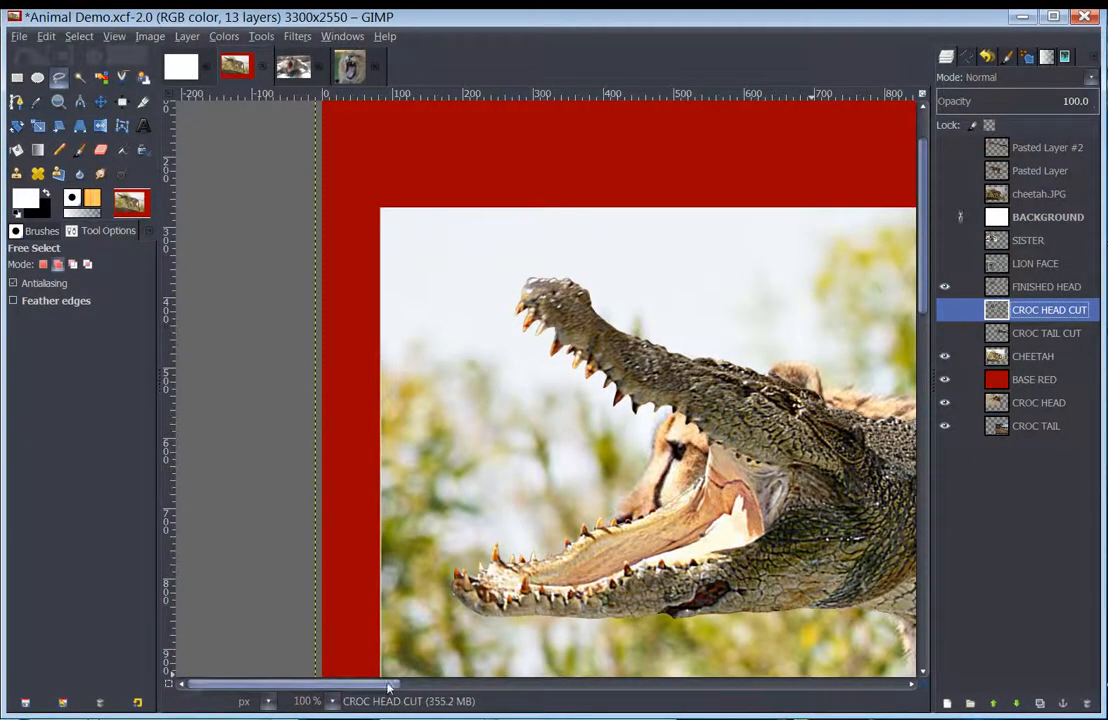
scroll(622, 512, "right", 4)
scroll(622, 511, "down", 2)
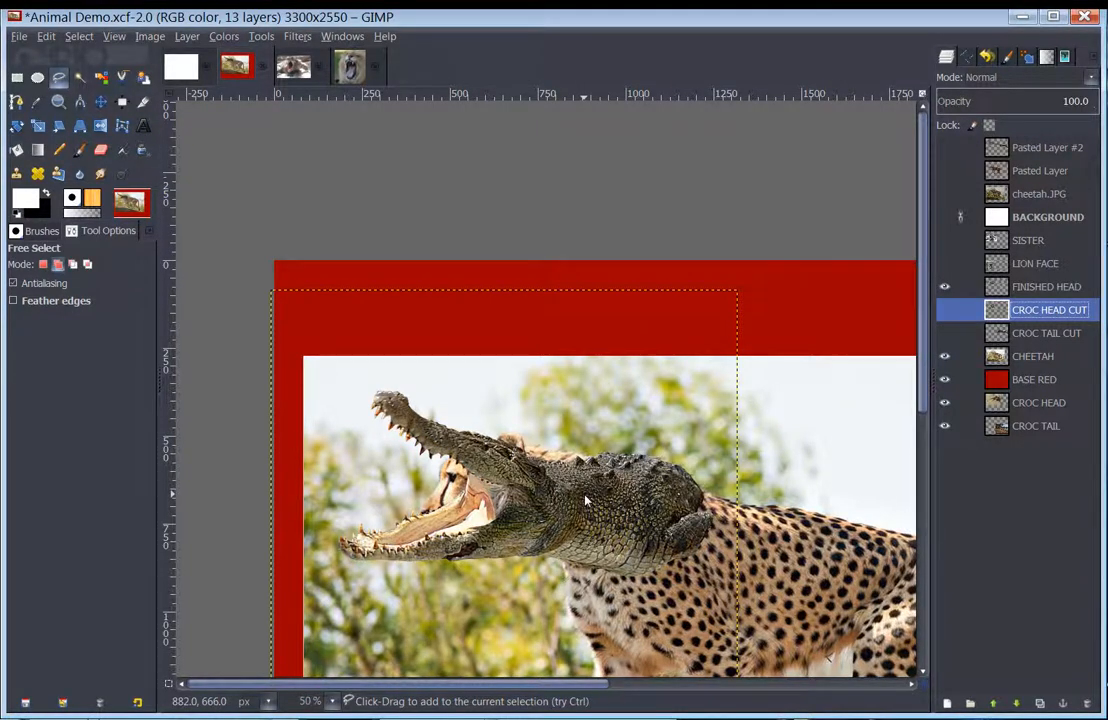
scroll(437, 515, "up", 2)
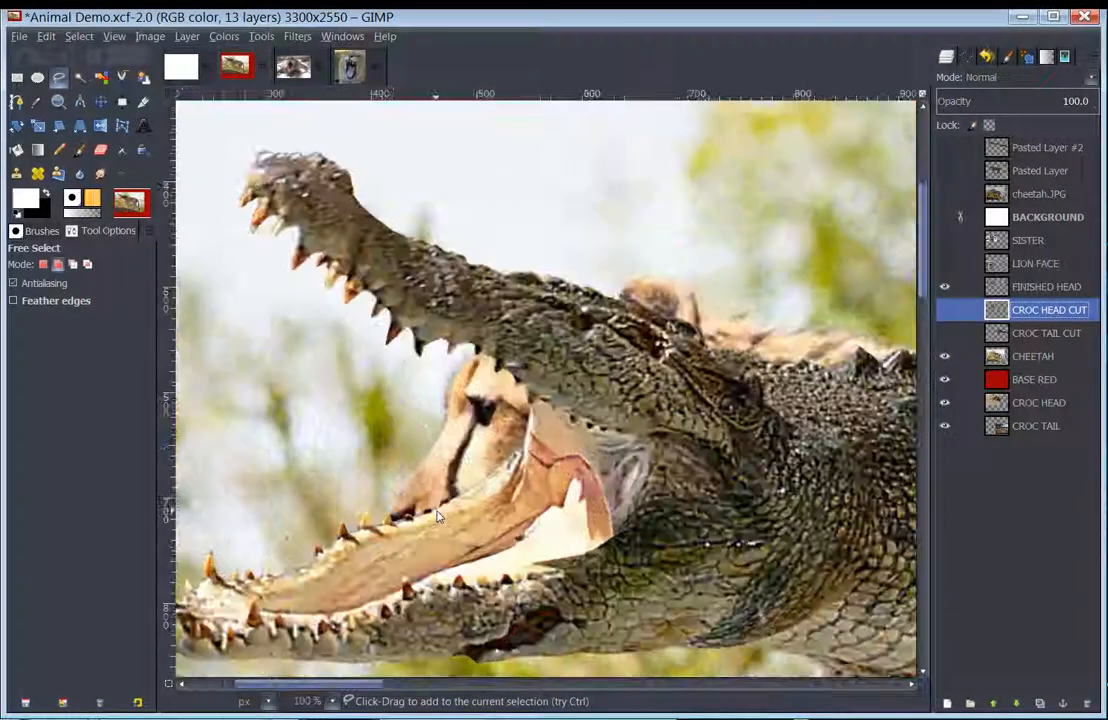
scroll(437, 515, "up", 1)
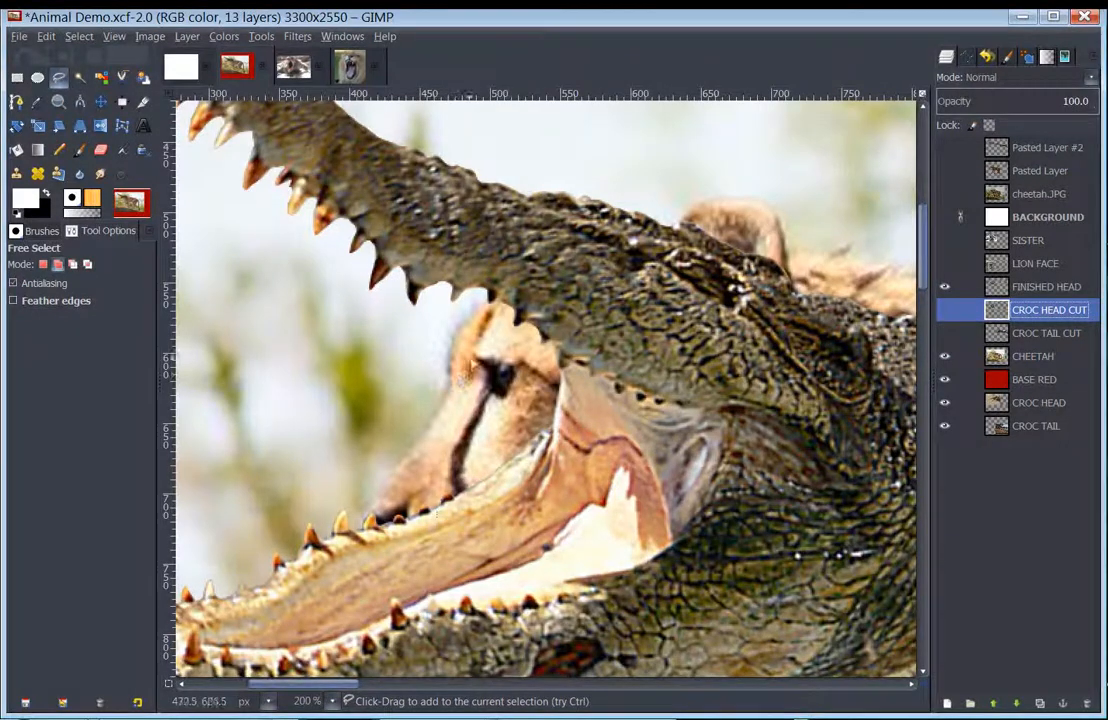